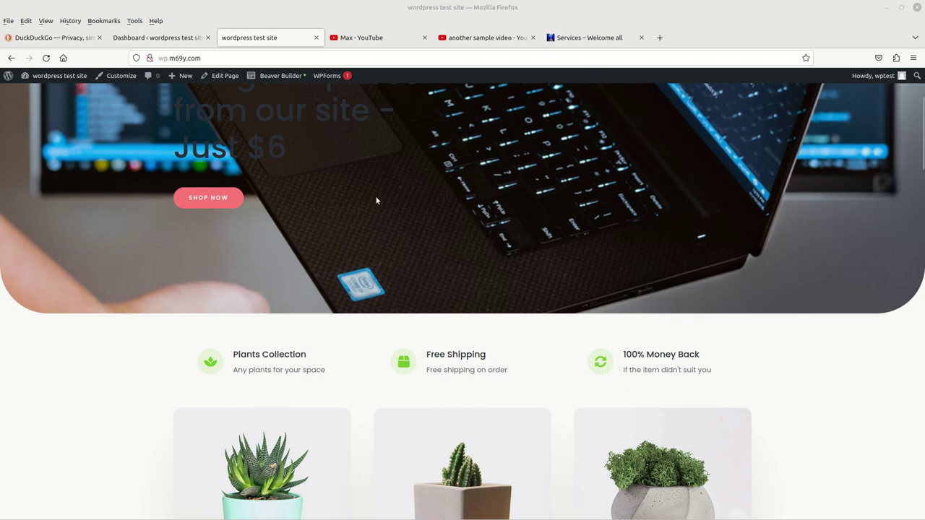
# Step: Open the site's home page for editing in Beaver Builder
pyautogui.scroll(2, 522, 214)
pyautogui.scroll(3, 525, 217)
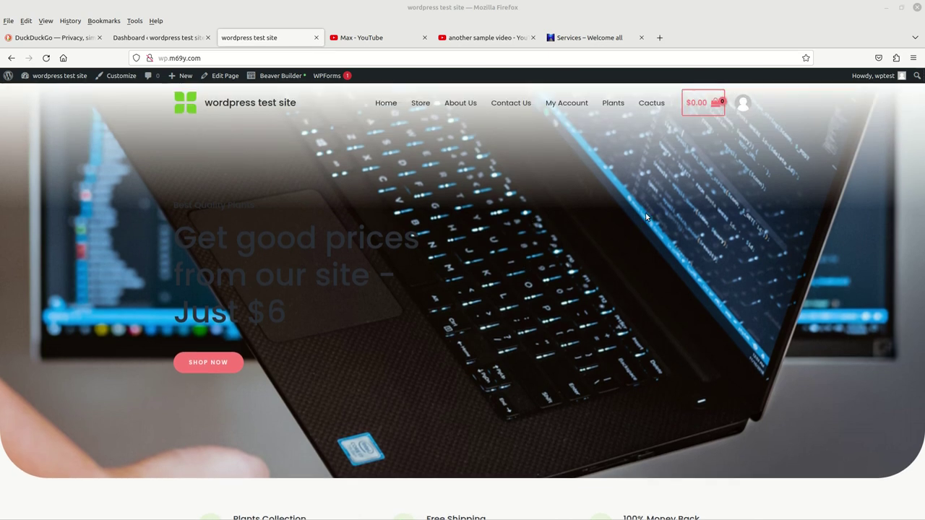
pyautogui.moveTo(177, 226)
pyautogui.mouseDown()
pyautogui.moveTo(253, 282)
pyautogui.moveTo(286, 285)
pyautogui.moveTo(294, 316)
pyautogui.moveTo(300, 237)
pyautogui.moveTo(165, 235)
pyautogui.mouseUp()
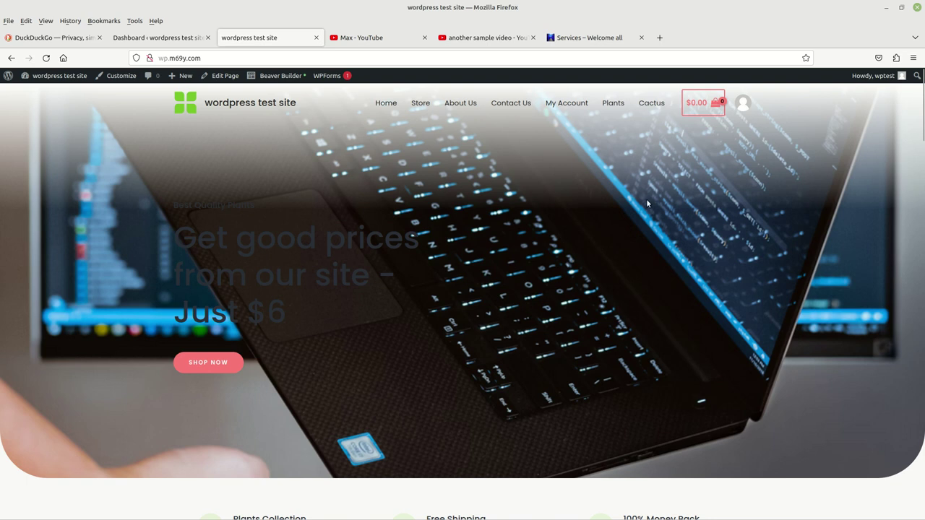
pyautogui.scroll(-3, 646, 199)
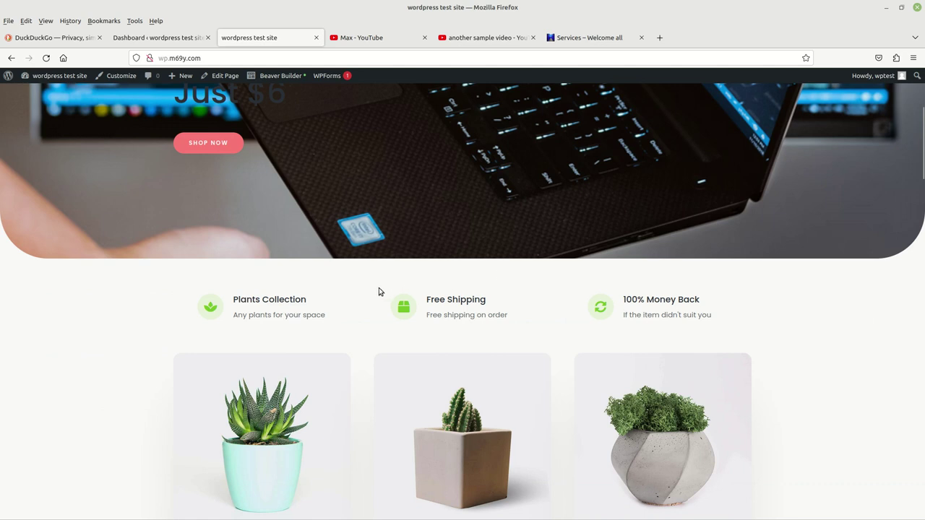
pyautogui.scroll(-2, 376, 291)
pyautogui.scroll(-2, 371, 458)
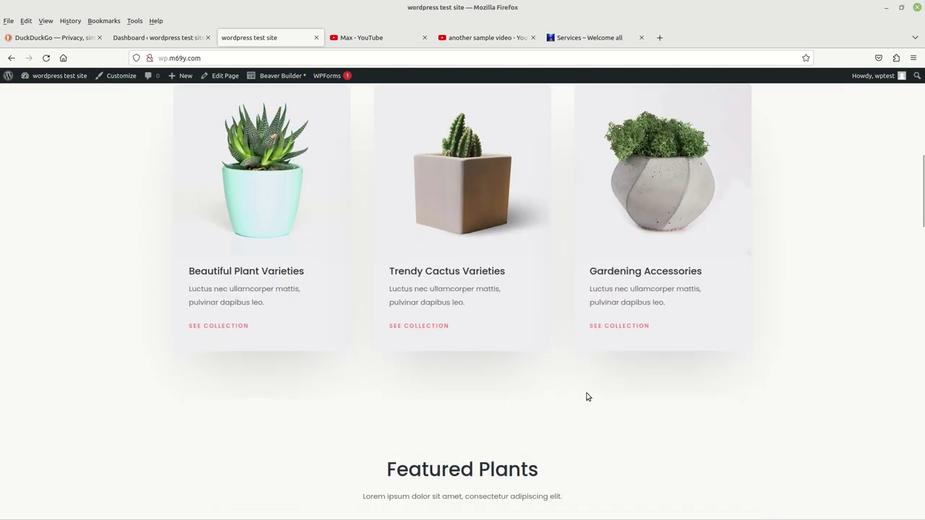
pyautogui.scroll(5, 580, 396)
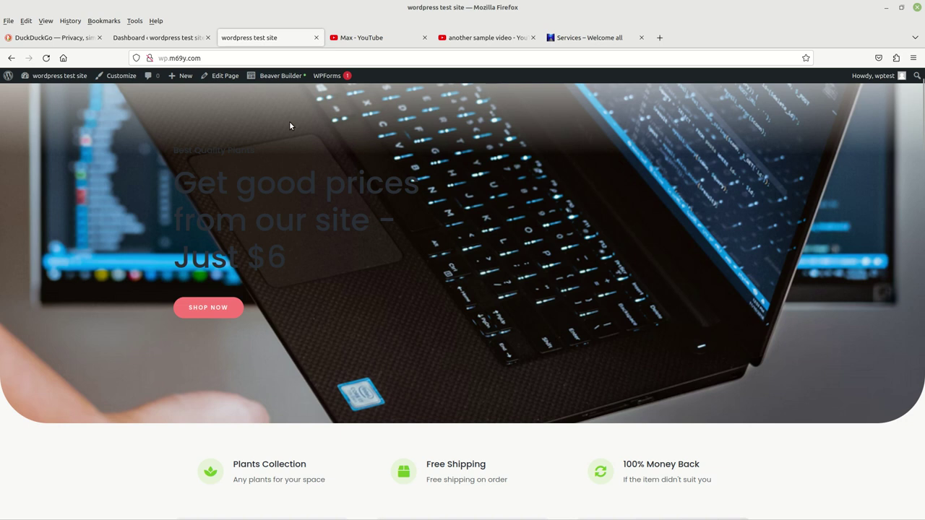
pyautogui.click(277, 78)
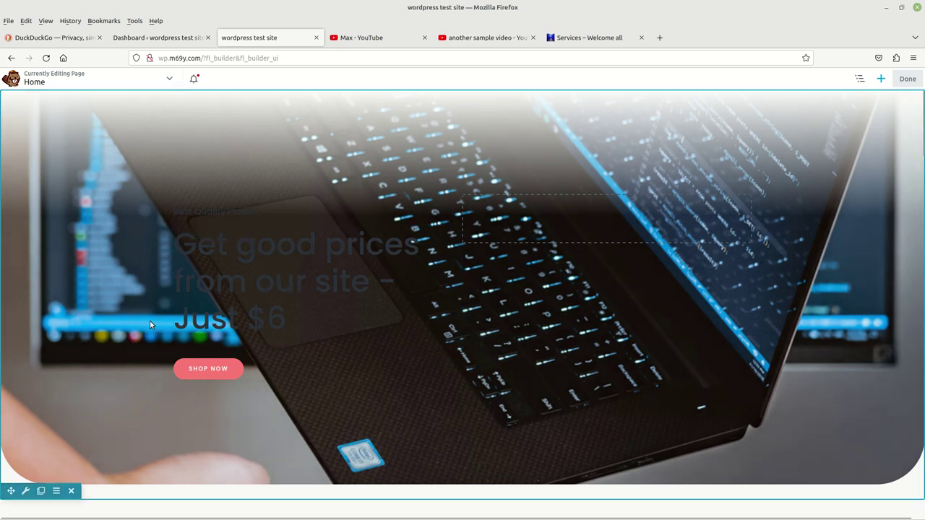
# Step: Set the text color of the hero heading's column to dark red #d10000 and save the column settings
pyautogui.moveTo(228, 233)
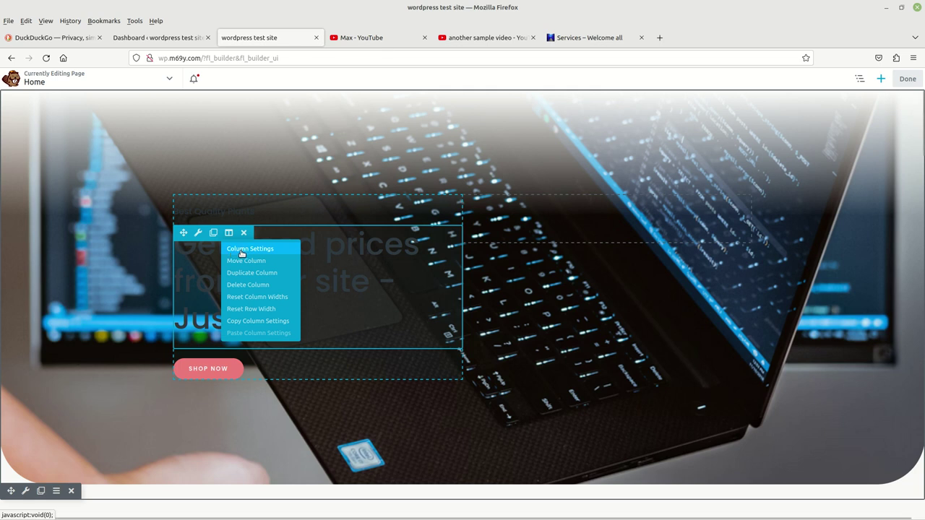
pyautogui.click(242, 252)
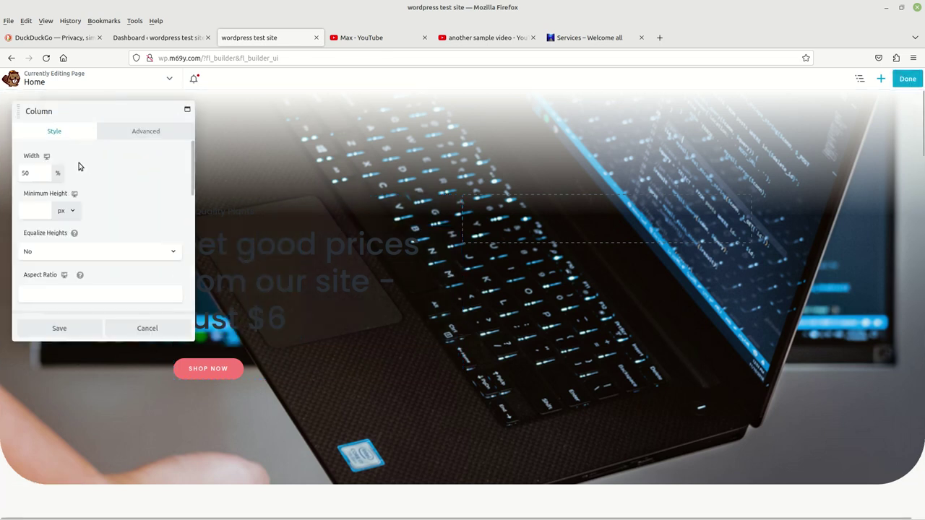
pyautogui.scroll(-5, 116, 199)
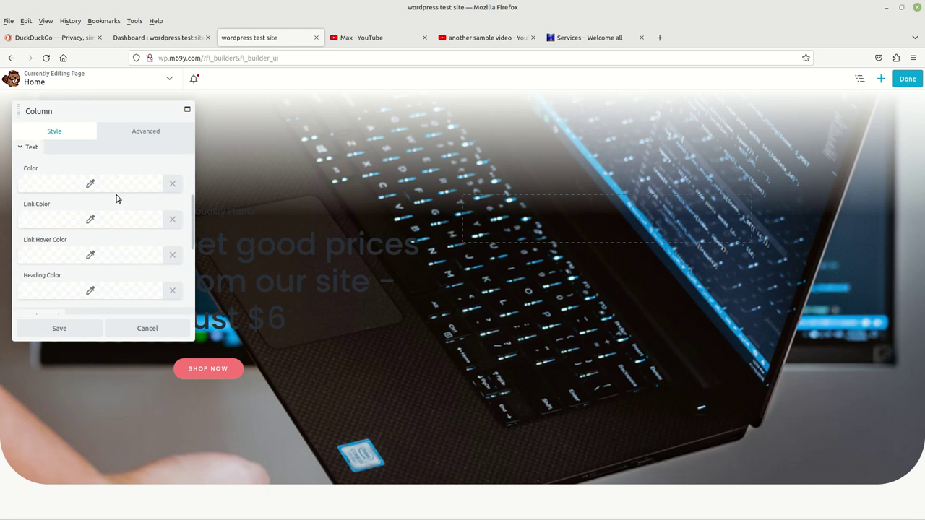
pyautogui.scroll(1, 105, 173)
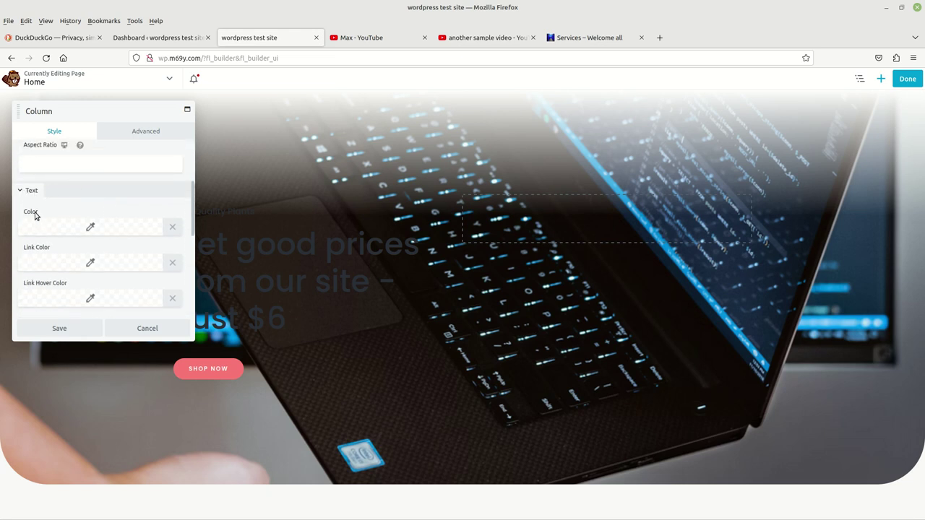
pyautogui.click(91, 227)
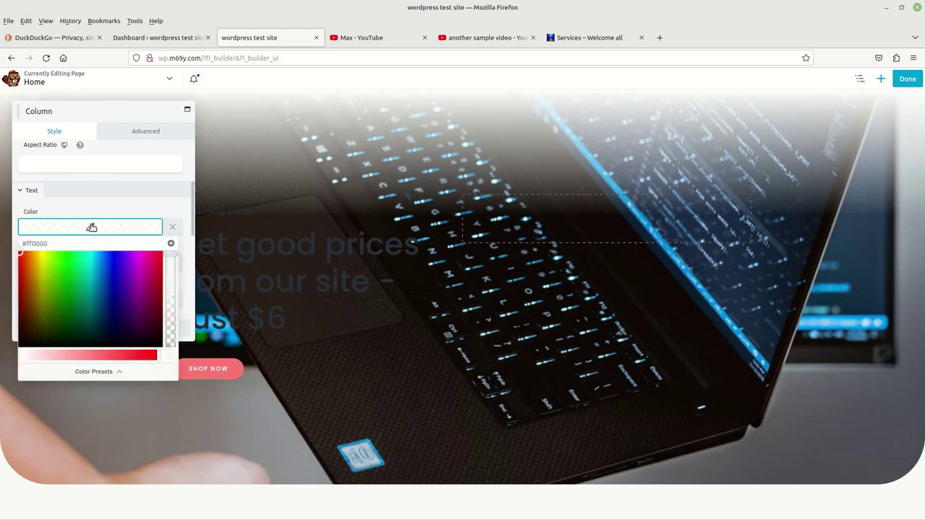
pyautogui.click(22, 258)
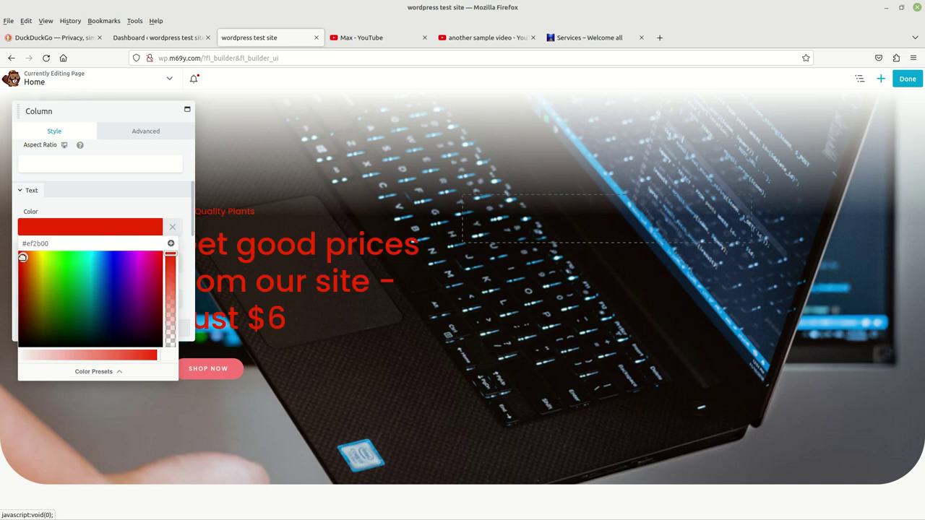
pyautogui.moveTo(22, 257)
pyautogui.mouseDown()
pyautogui.moveTo(148, 269)
pyautogui.moveTo(31, 264)
pyautogui.moveTo(105, 275)
pyautogui.moveTo(8, 262)
pyautogui.moveTo(51, 270)
pyautogui.moveTo(18, 269)
pyautogui.mouseUp()
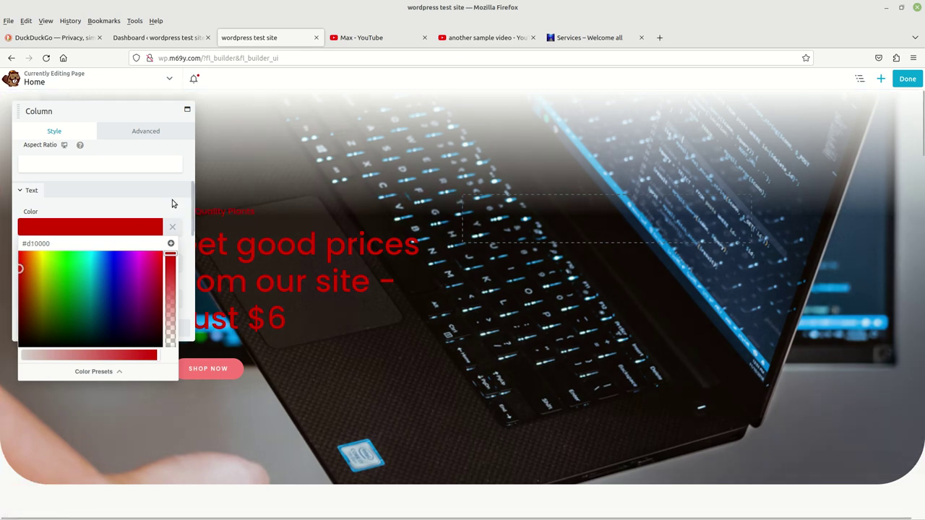
pyautogui.click(172, 199)
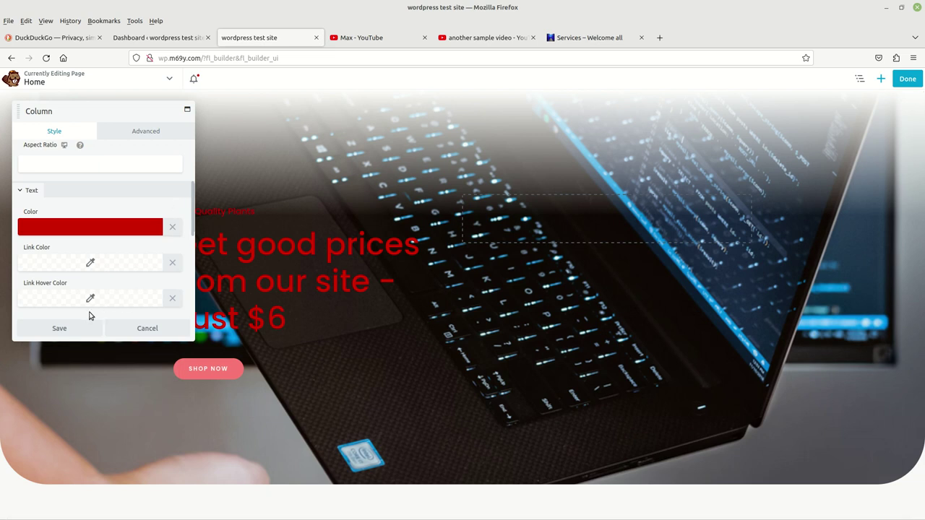
pyautogui.click(62, 328)
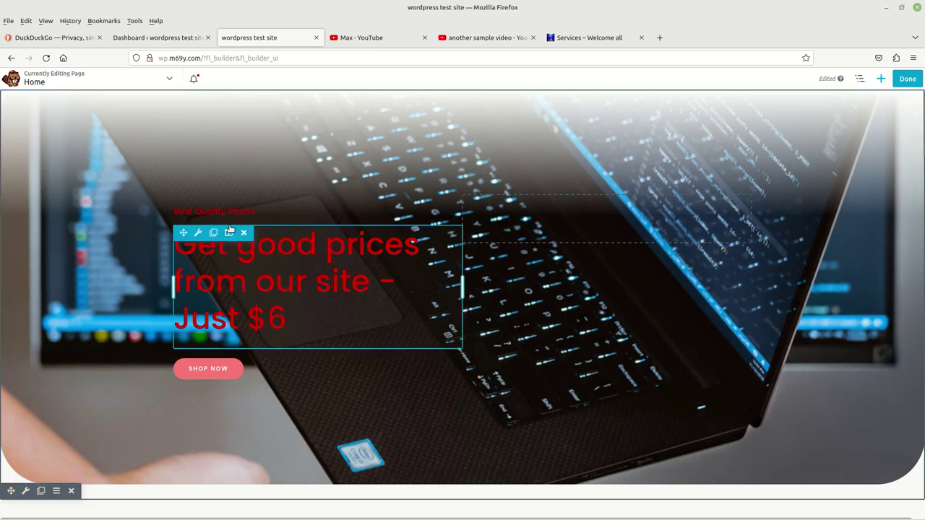
# Step: Look through the page layout from the hero banner down to the Featured Plants section
pyautogui.moveTo(229, 202)
pyautogui.click(238, 218)
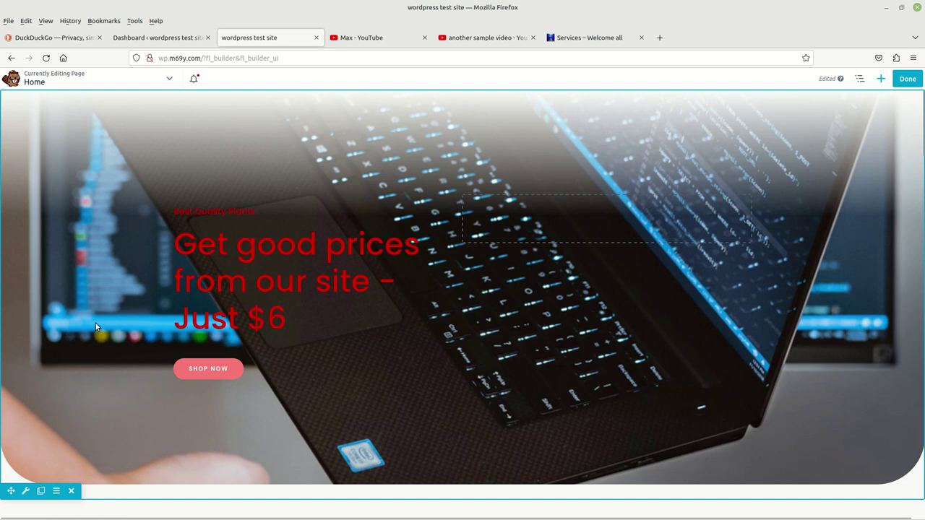
pyautogui.scroll(-5, 98, 321)
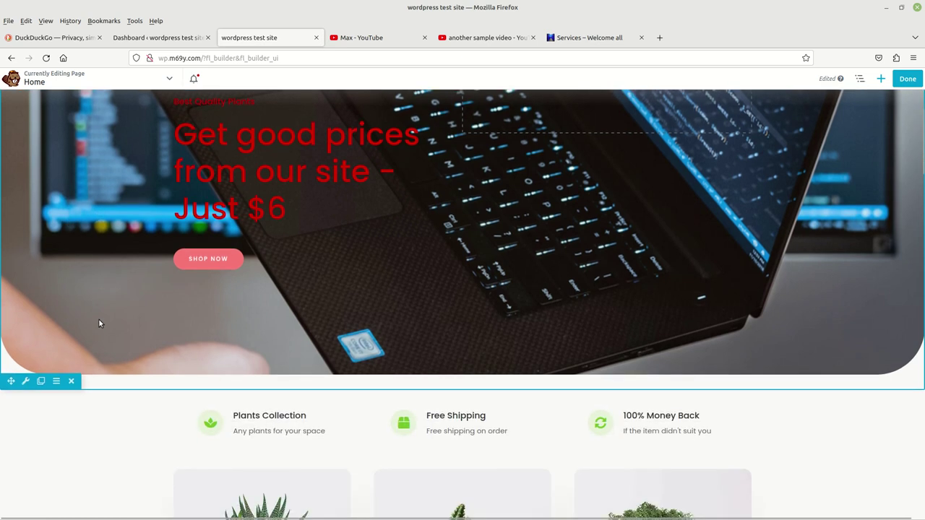
pyautogui.scroll(-1, 102, 318)
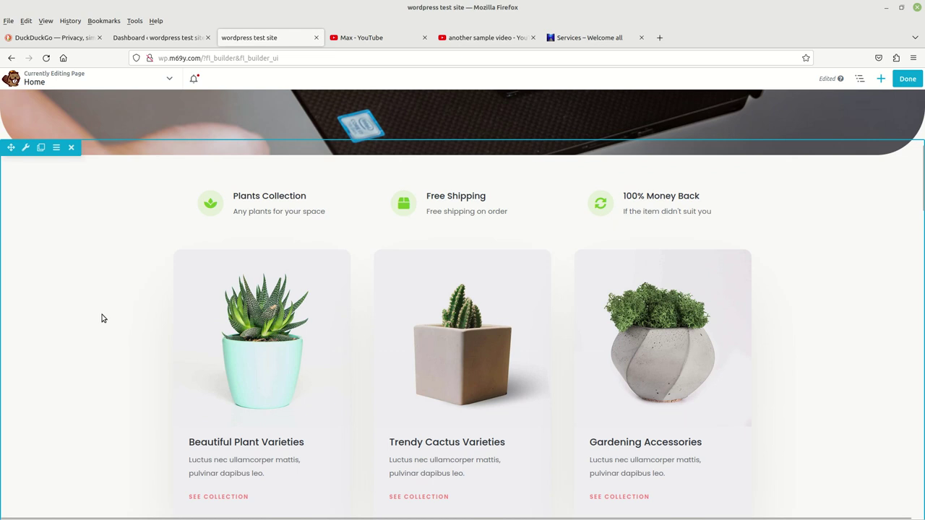
pyautogui.scroll(-3, 102, 319)
pyautogui.scroll(-3, 112, 319)
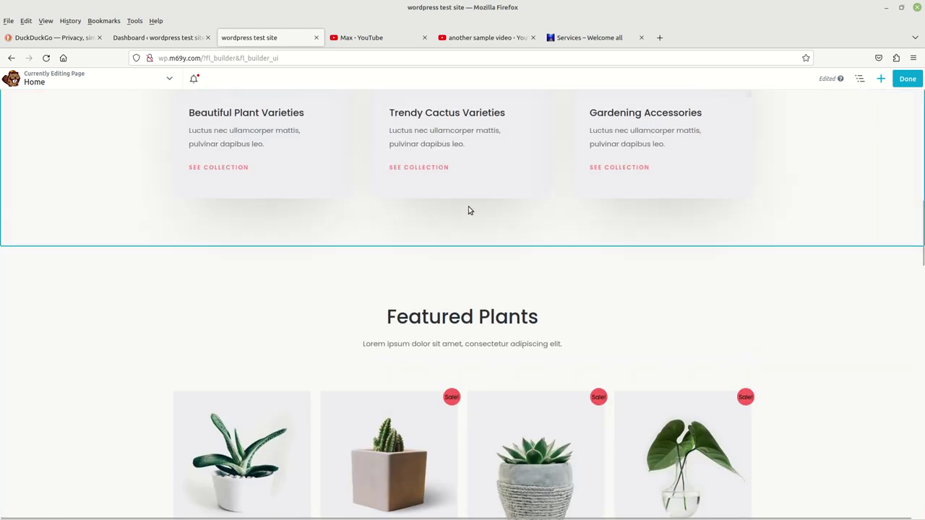
pyautogui.scroll(10, 399, 165)
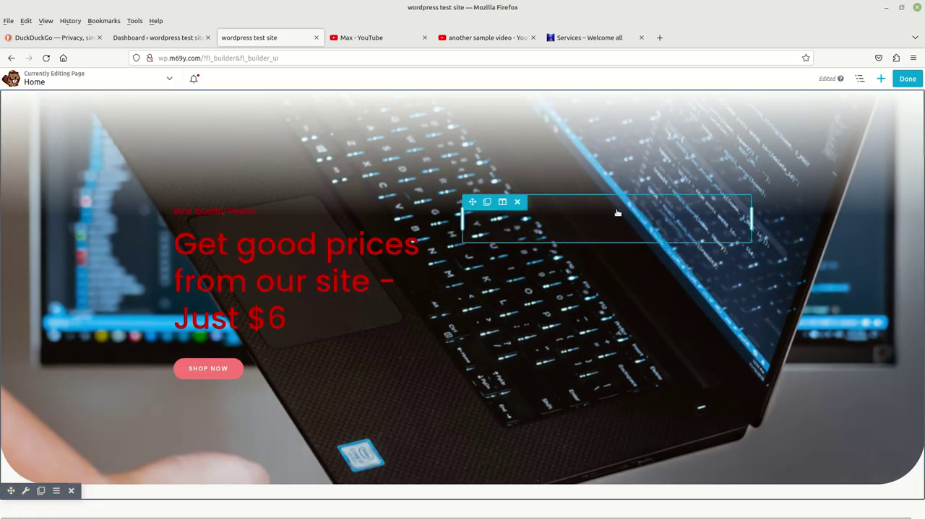
pyautogui.scroll(-3, 595, 291)
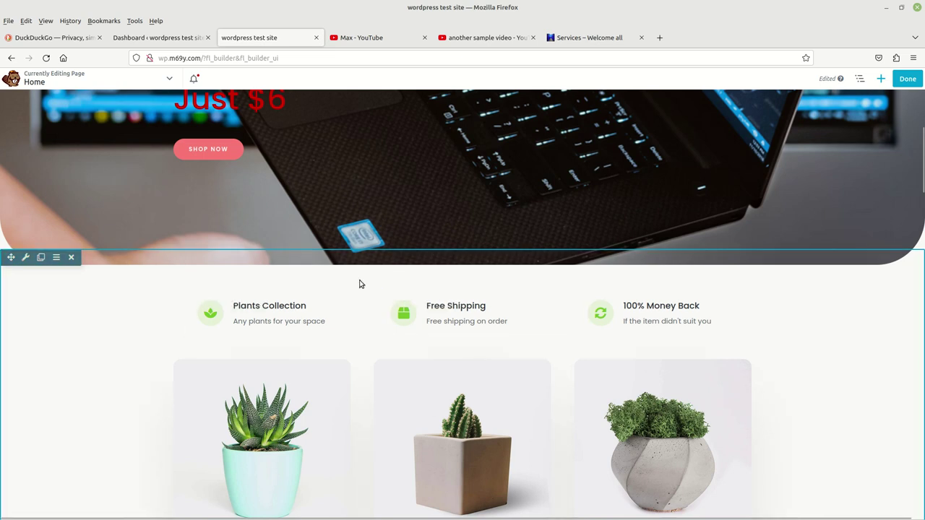
pyautogui.moveTo(602, 296)
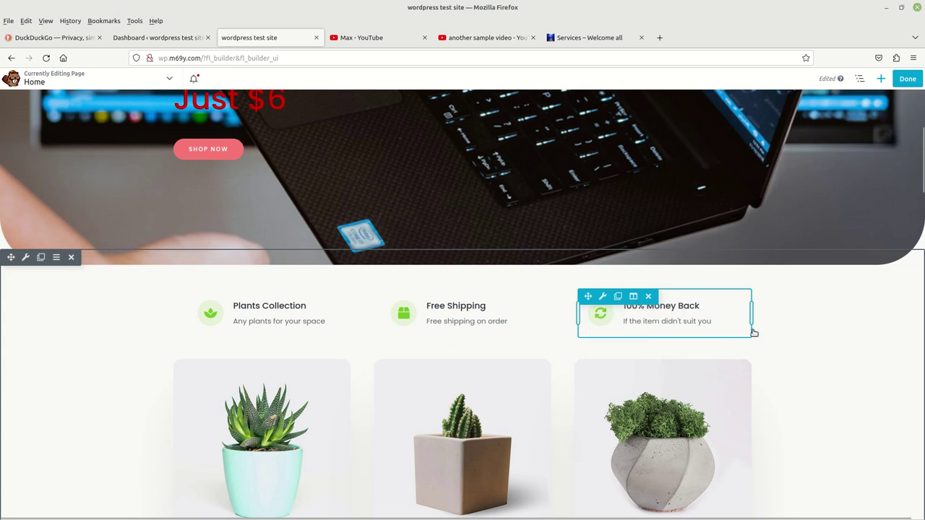
pyautogui.scroll(-5, 848, 340)
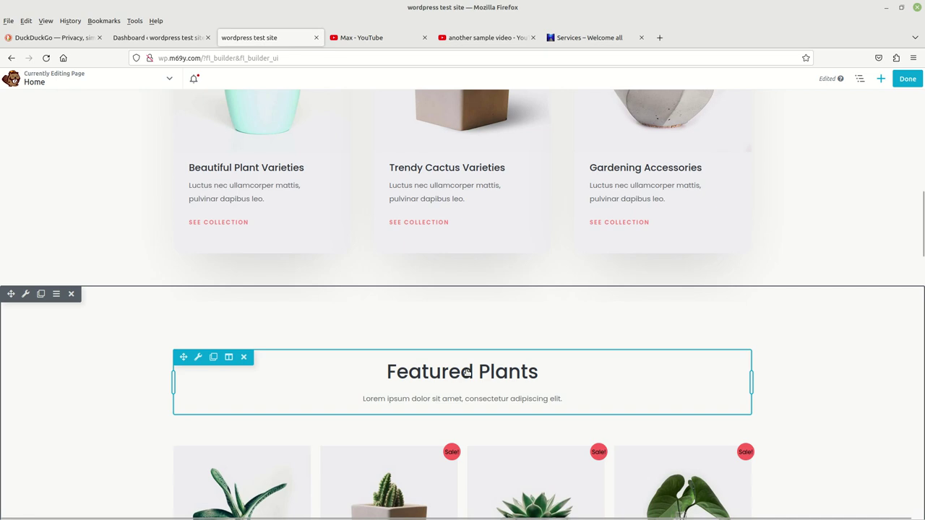
pyautogui.scroll(-3, 498, 318)
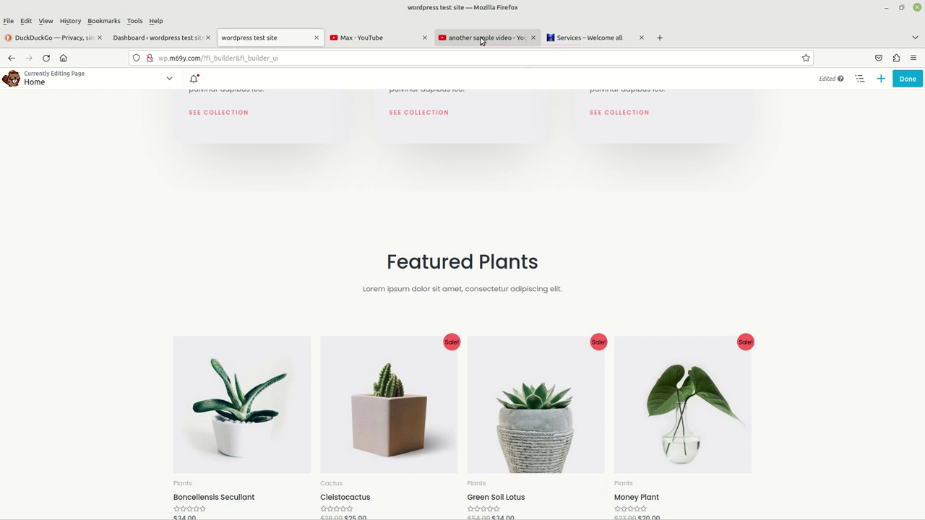
# Step: Switch to the YouTube page of "another sample video" and copy the video's full iframe embed code
pyautogui.click(481, 41)
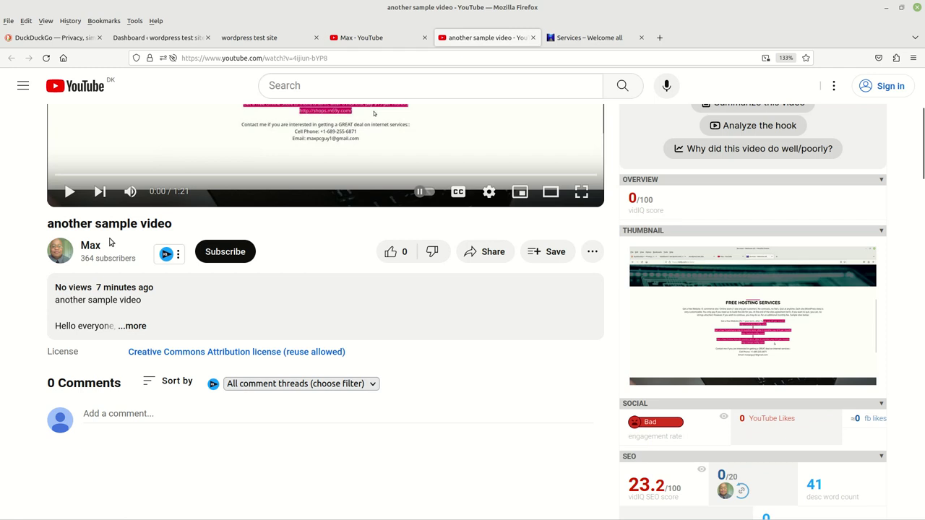
pyautogui.click(490, 252)
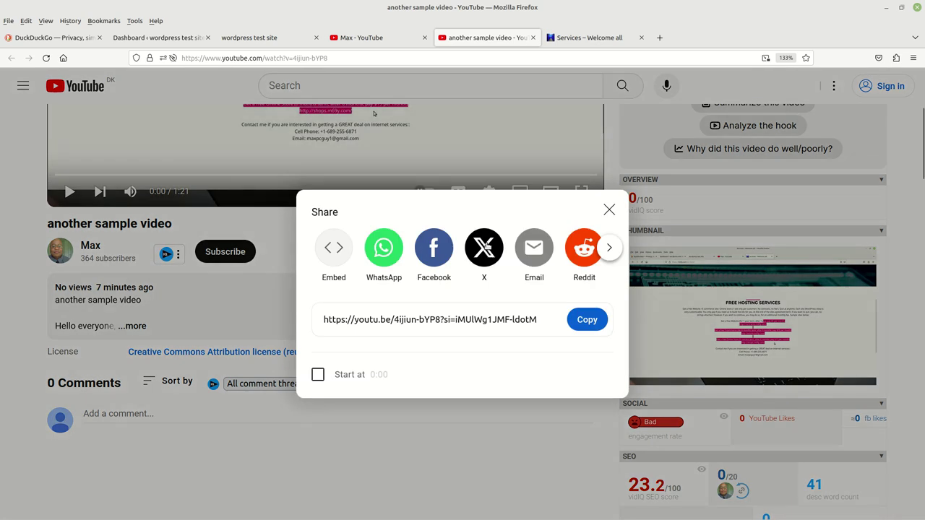
pyautogui.click(334, 249)
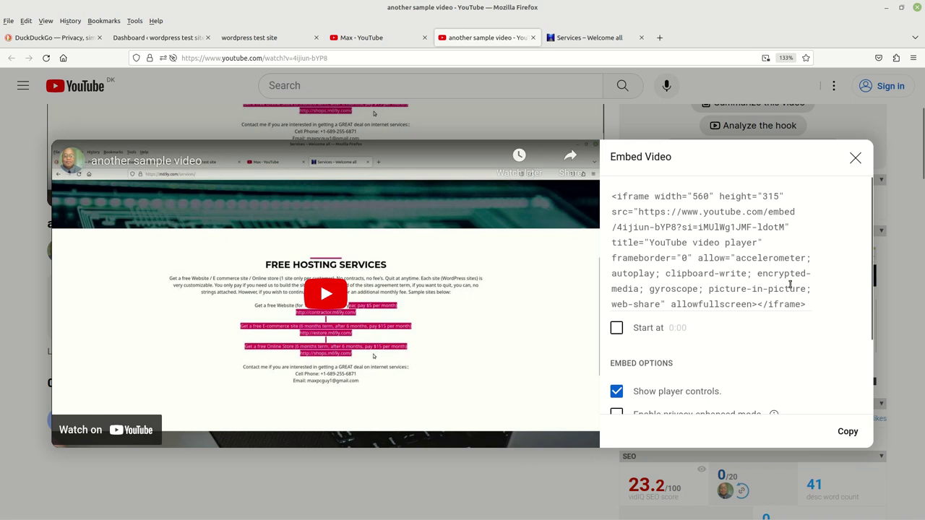
pyautogui.click(668, 222)
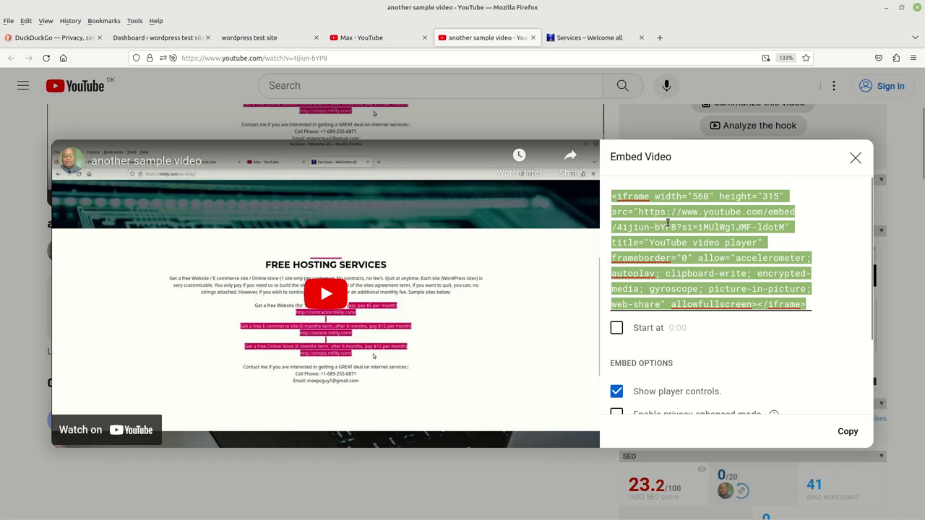
pyautogui.rightClick(668, 222)
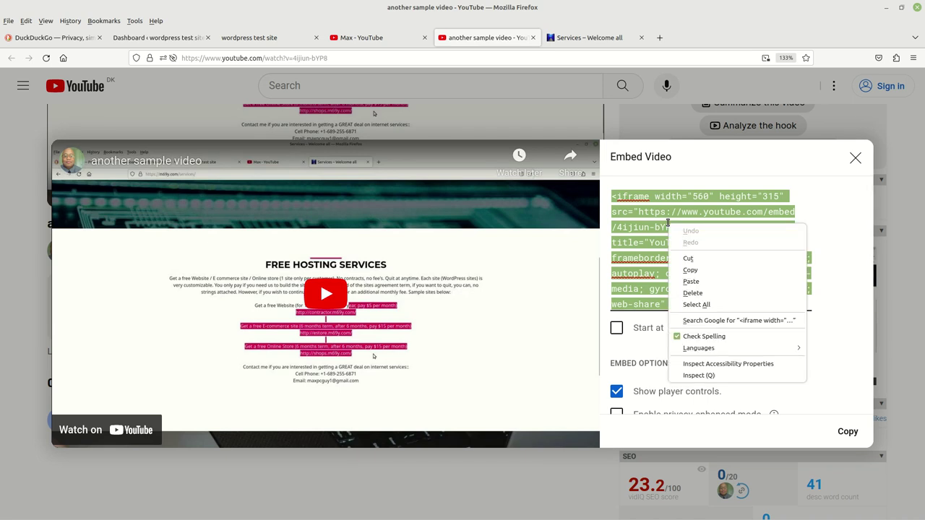
pyautogui.click(692, 271)
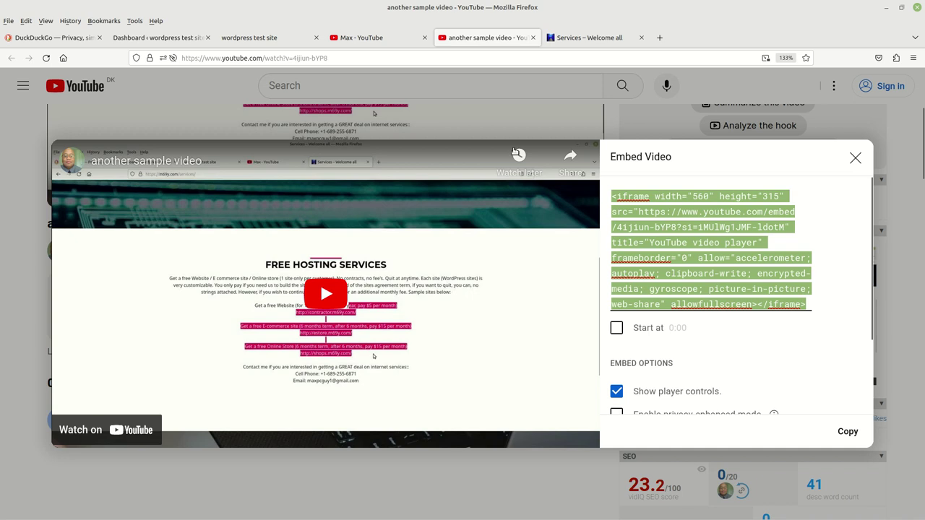
# Step: Return to the WordPress page editor and add a Video module above the Featured Plants heading
pyautogui.click(243, 43)
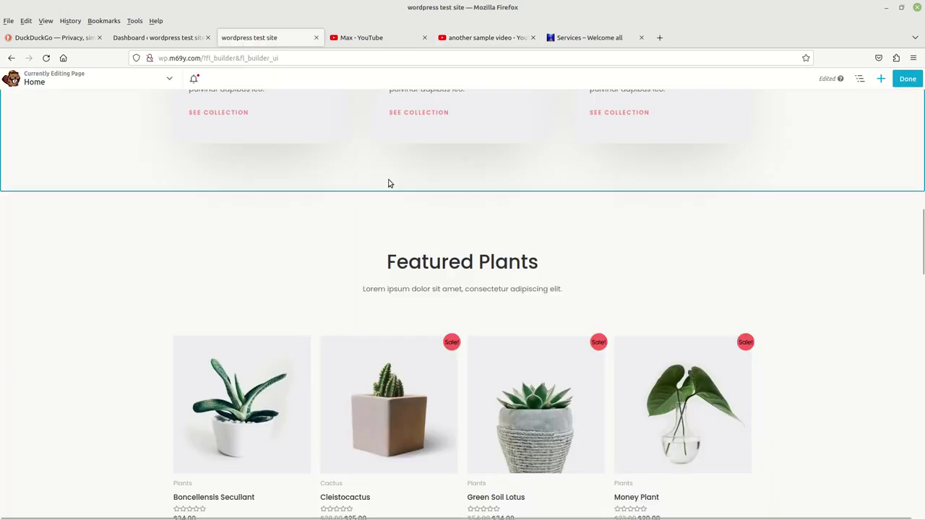
pyautogui.moveTo(438, 215)
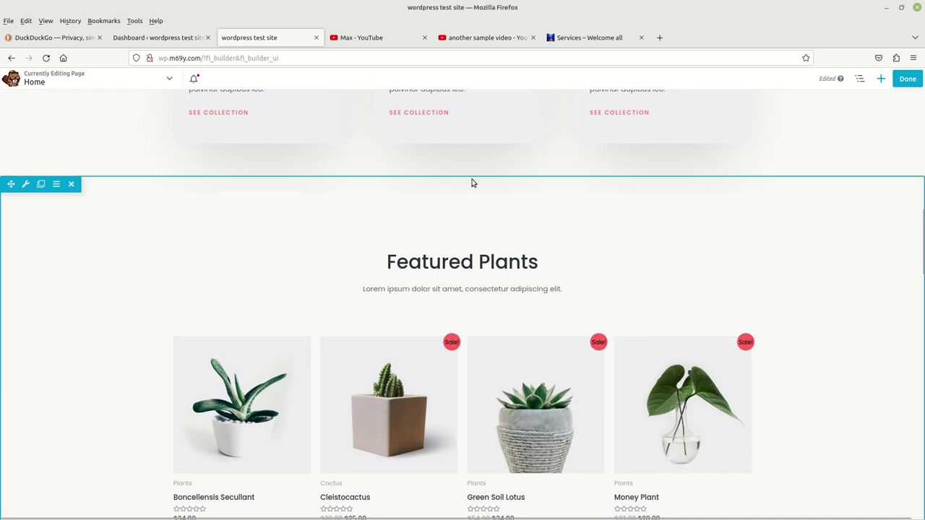
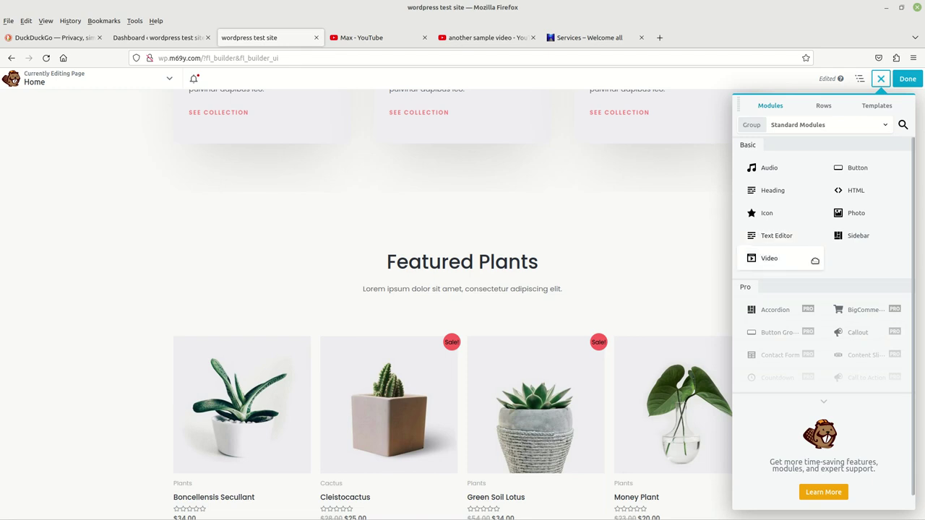
pyautogui.moveTo(767, 261); pyautogui.dragTo(448, 219)
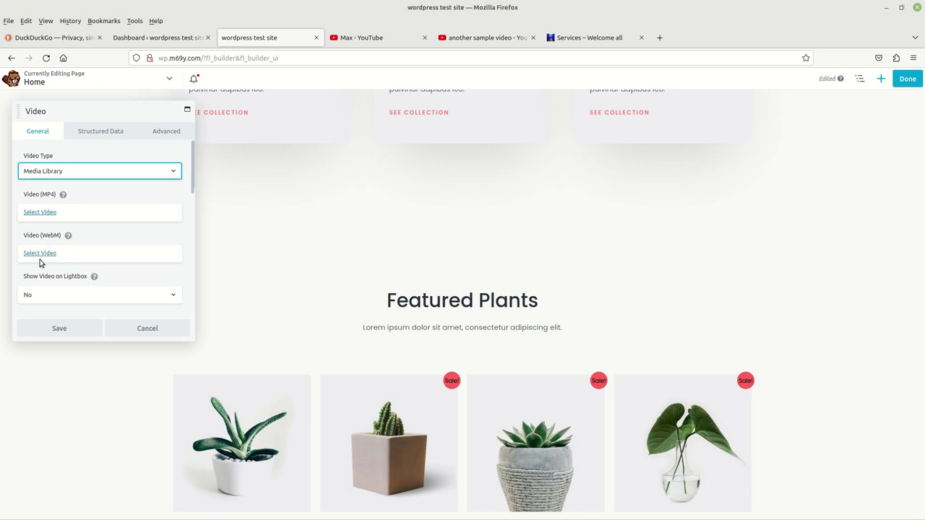
pyautogui.click(40, 213)
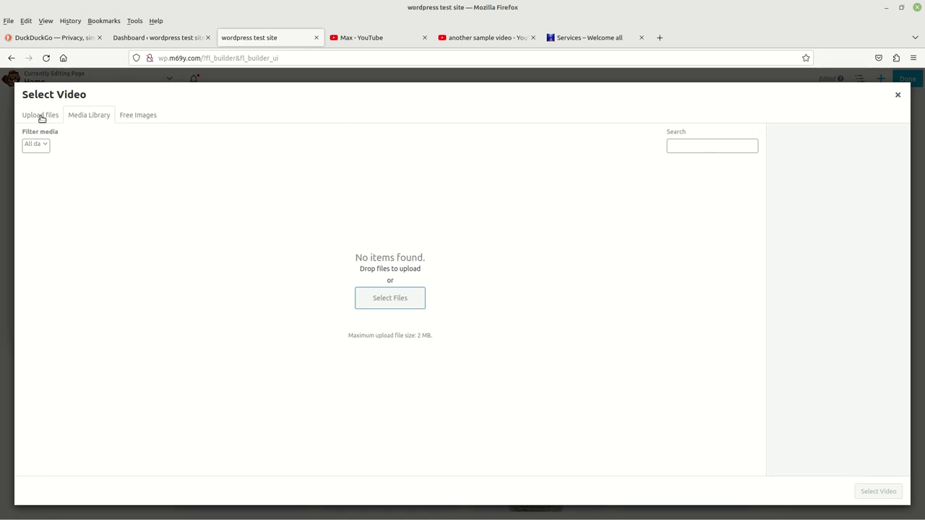
pyautogui.click(12, 58)
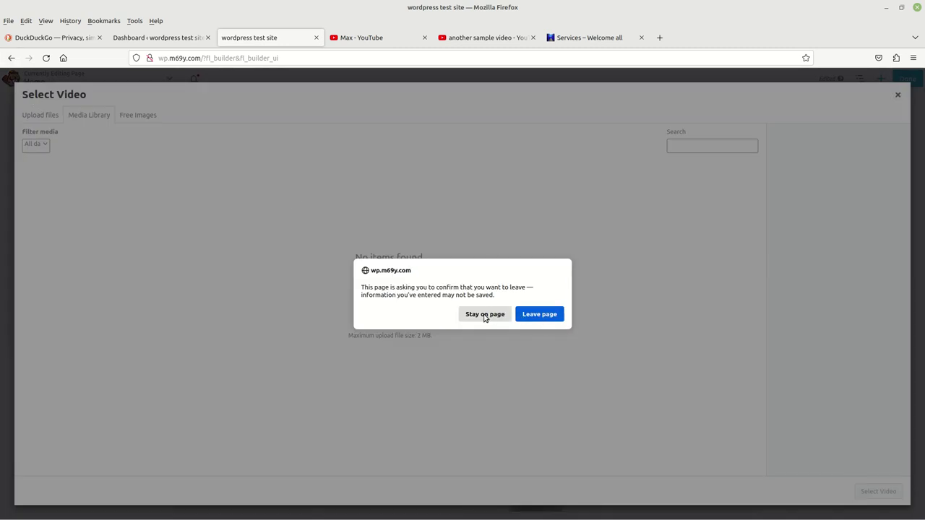
pyautogui.click(549, 318)
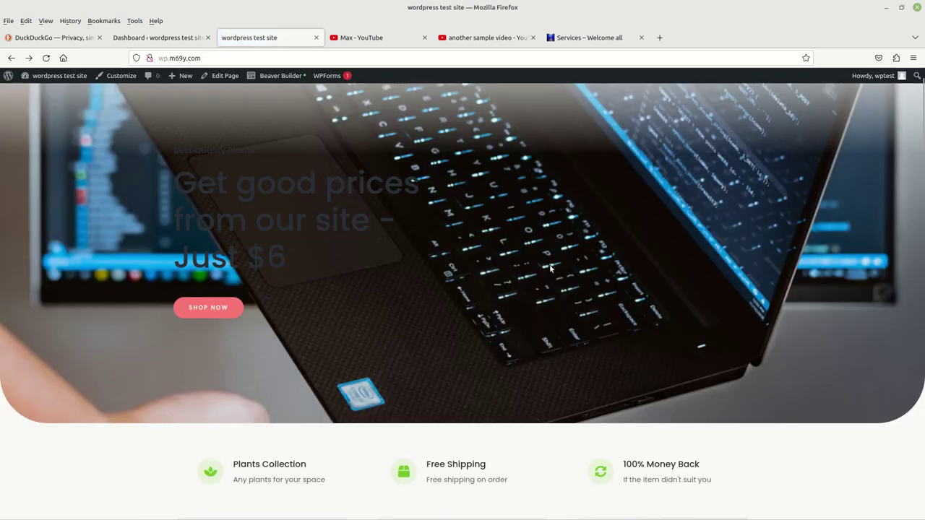
pyautogui.scroll(-5, 799, 225)
pyautogui.scroll(6, 794, 231)
# Step: Reopen the home page in Beaver Builder and place a Video module between the collection cards and the Featured Plants heading
pyautogui.click(275, 76)
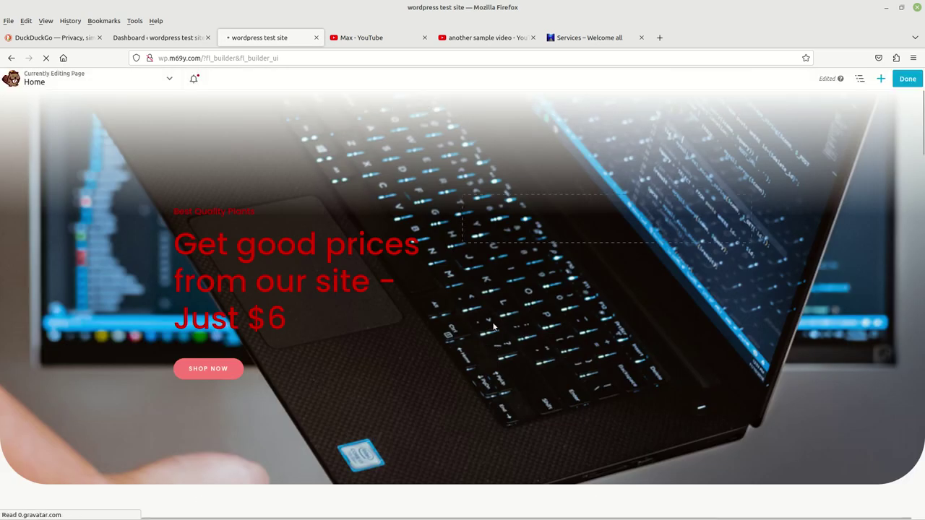
pyautogui.click(883, 81)
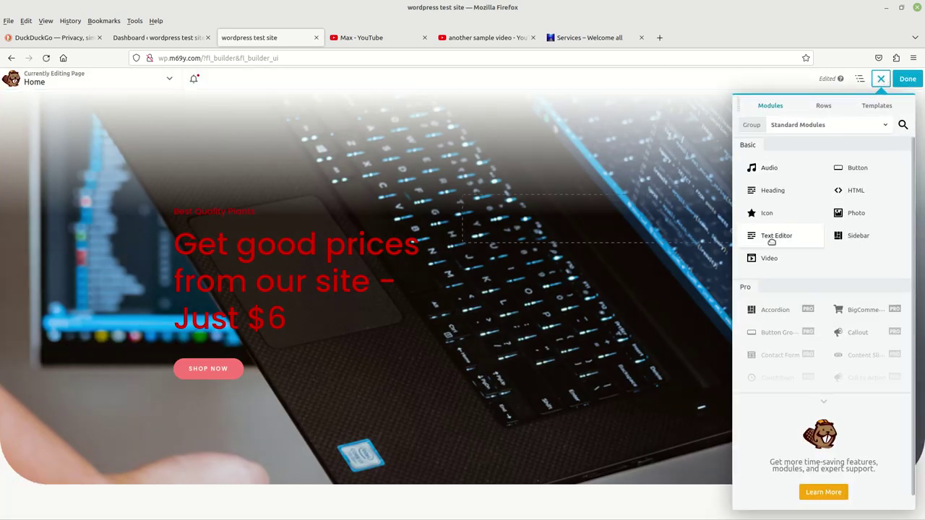
pyautogui.moveTo(771, 258); pyautogui.dragTo(446, 364)
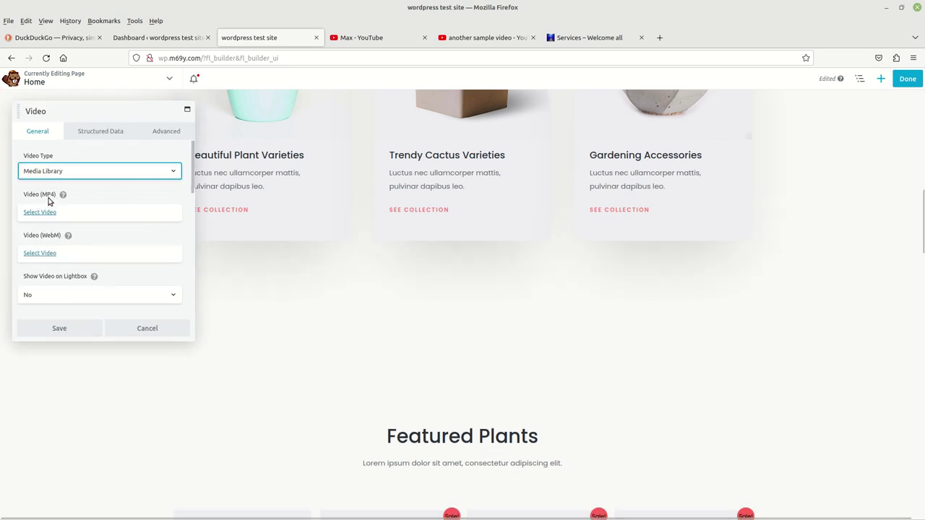
# Step: Set the video type to Embed, paste the copied iframe code of "another sample video" as its embed code, and save the module
pyautogui.click(91, 177)
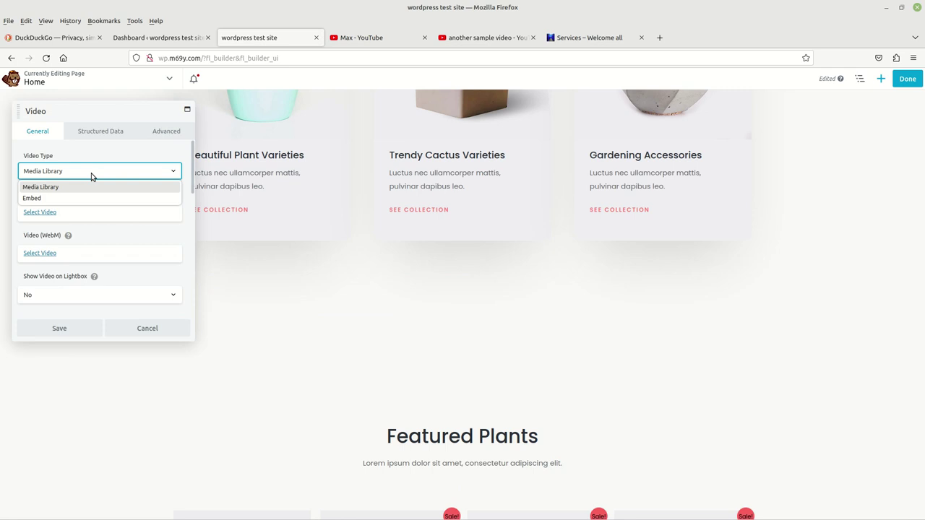
pyautogui.click(91, 177)
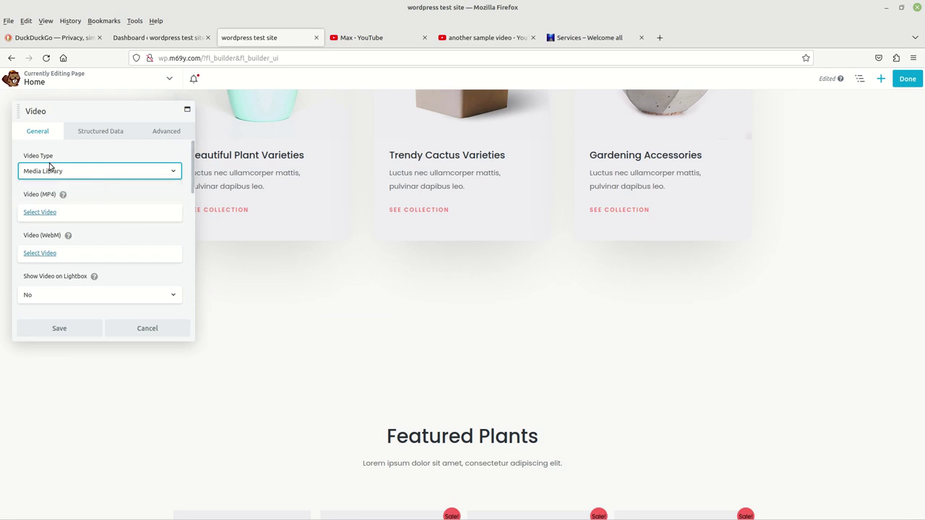
pyautogui.click(85, 172)
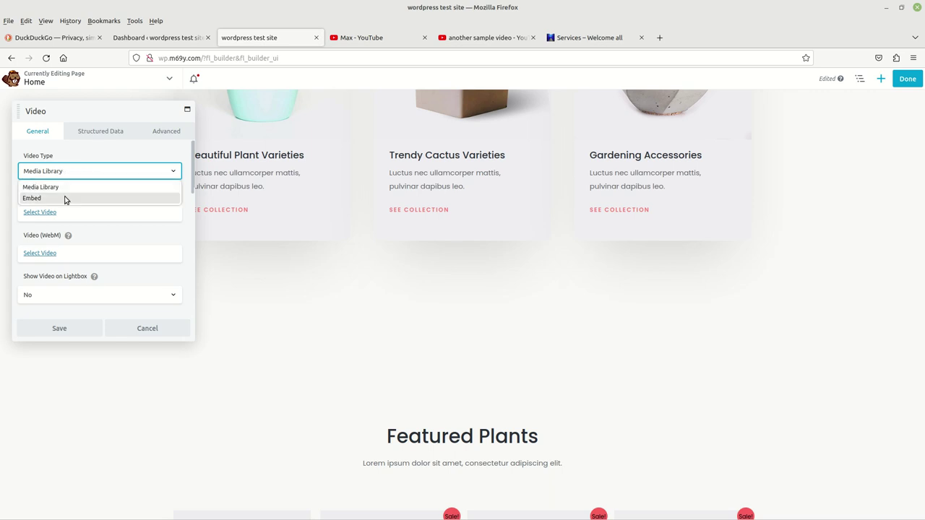
pyautogui.click(65, 198)
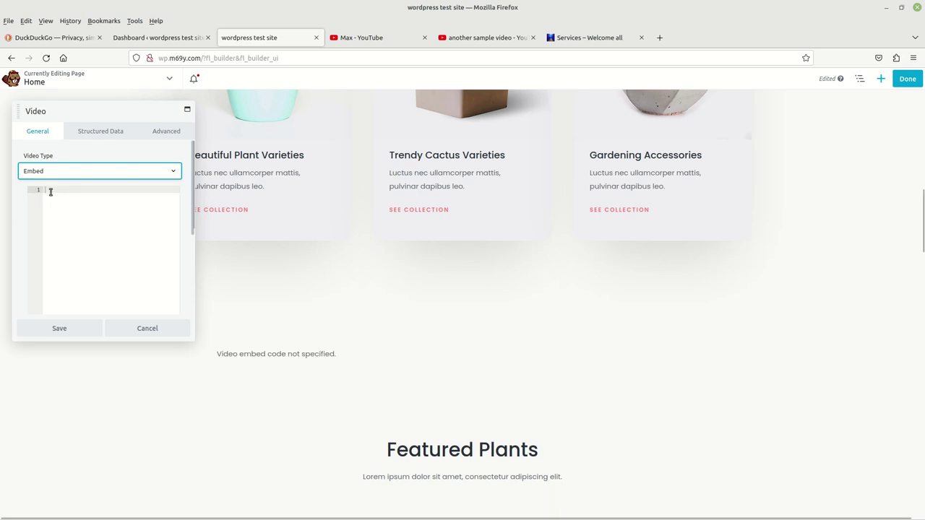
pyautogui.rightClick(51, 191)
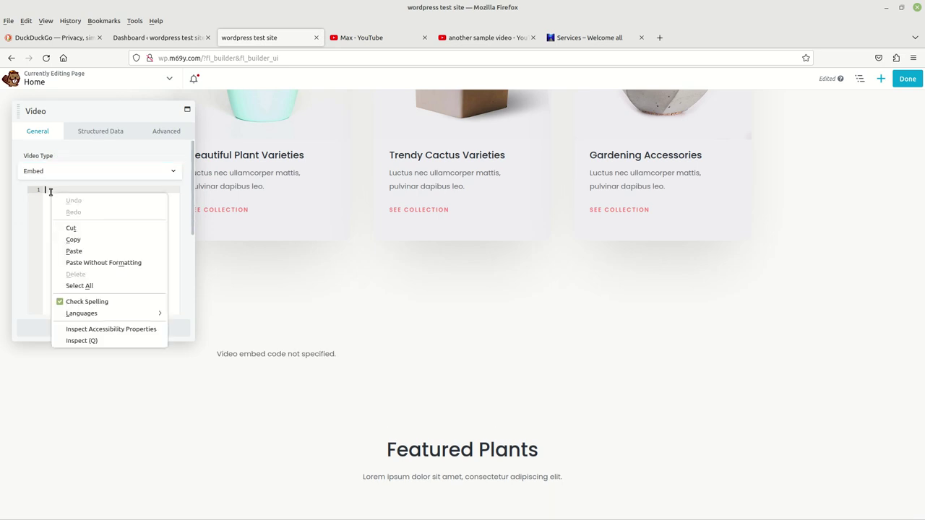
pyautogui.click(73, 251)
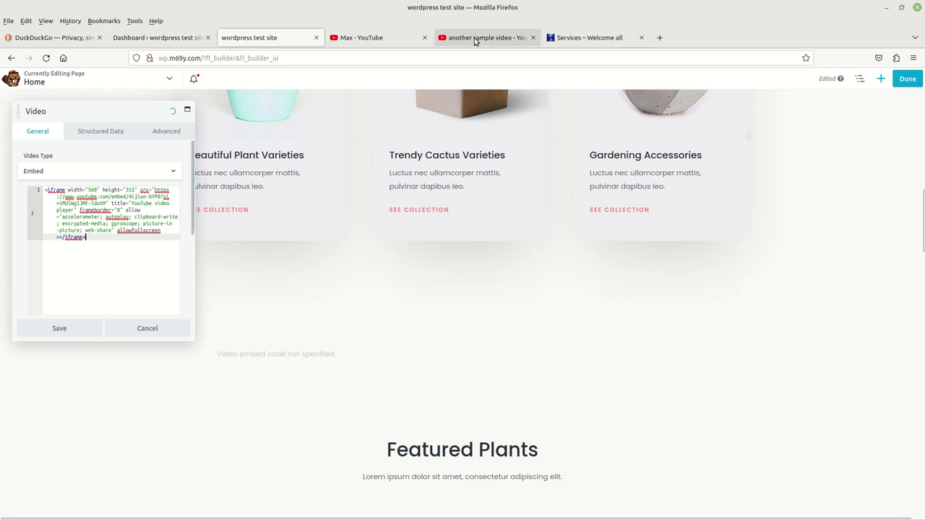
pyautogui.click(475, 38)
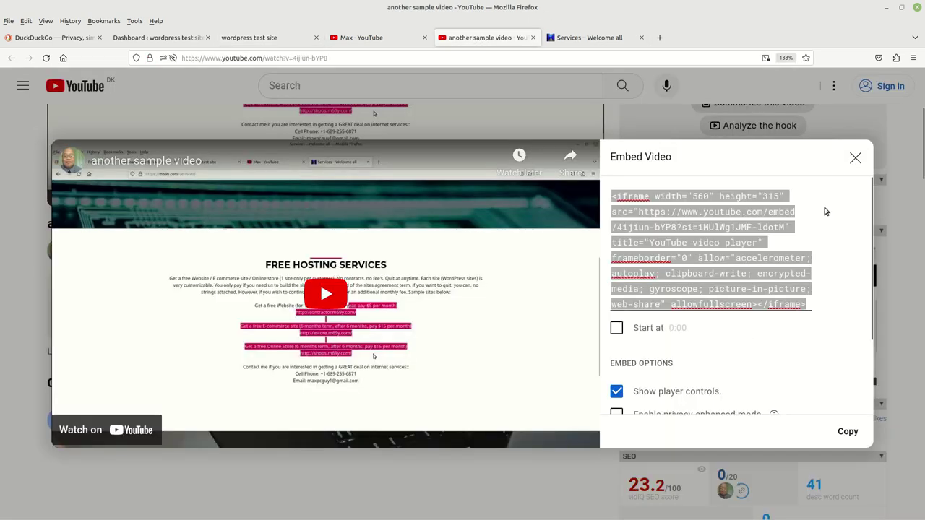
pyautogui.click(292, 38)
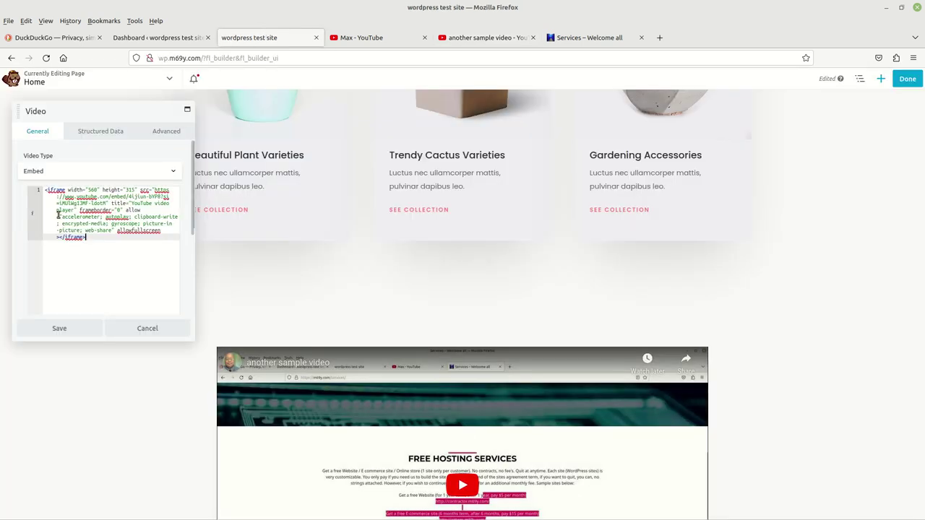
pyautogui.click(71, 330)
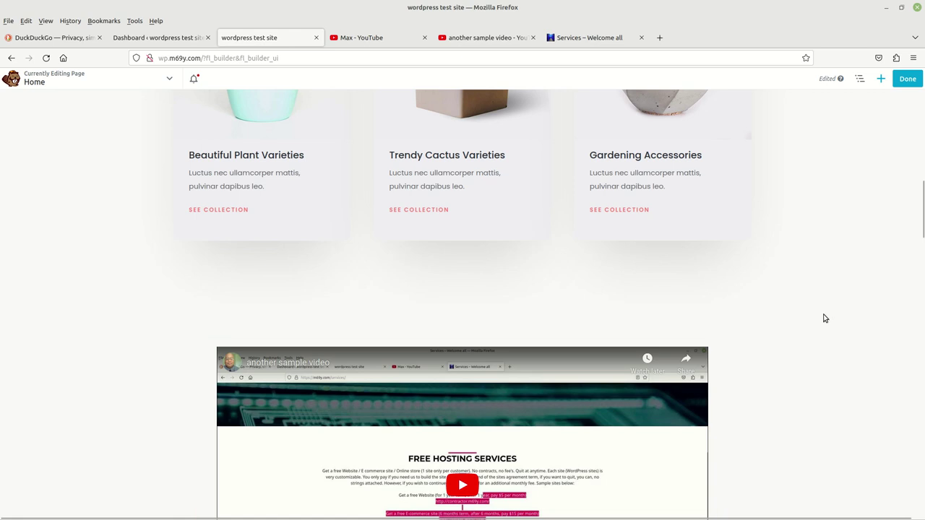
# Step: Review the page layout around the embedded video and hero banner, and publish the edited home page
pyautogui.scroll(-4, 750, 386)
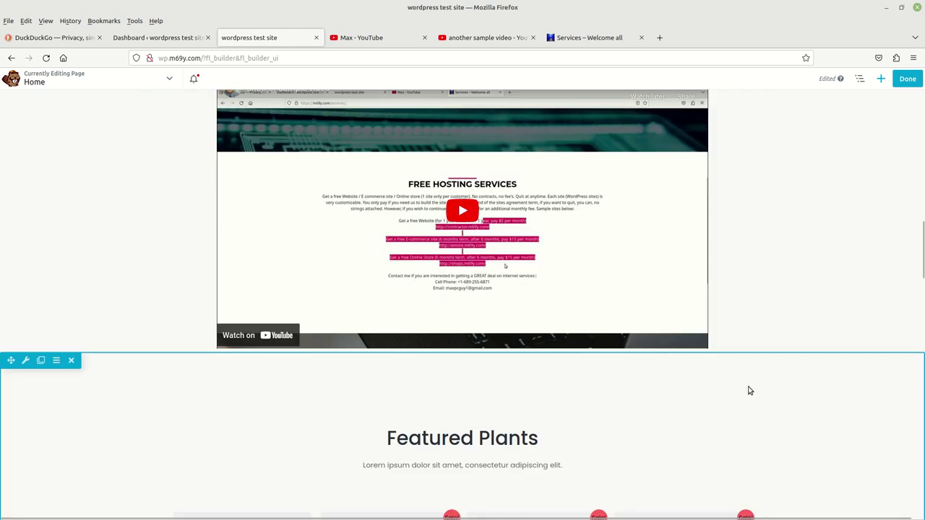
pyautogui.scroll(15, 749, 391)
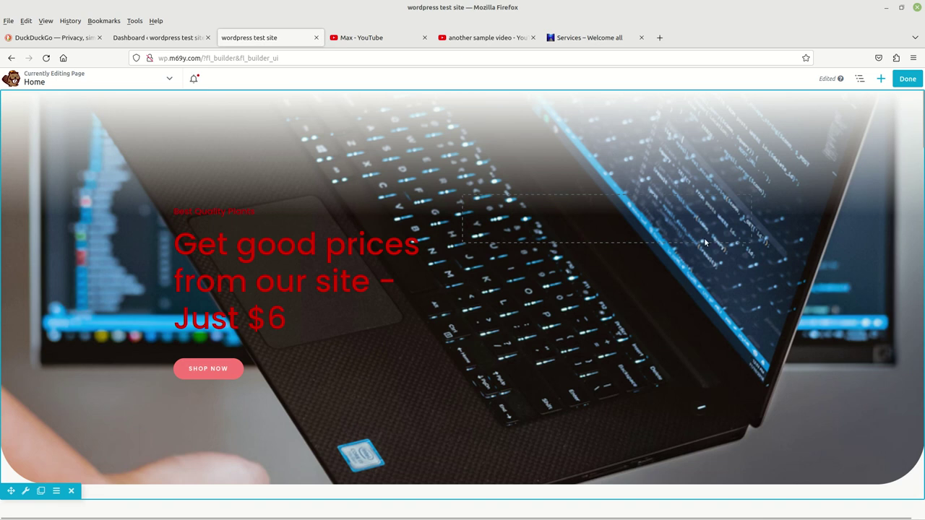
pyautogui.click(908, 79)
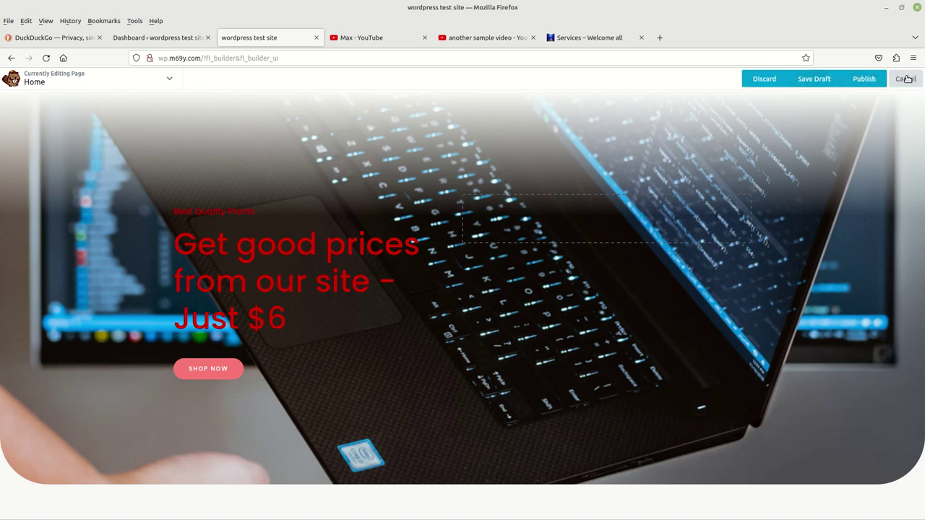
pyautogui.click(865, 79)
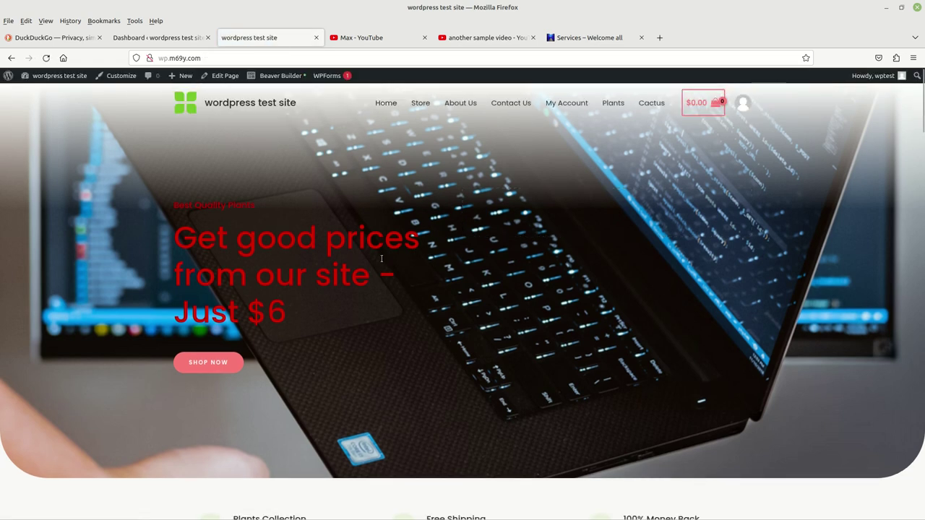
# Step: Check the hero heading on the published home page and play the embedded video above the Featured Plants section
pyautogui.moveTo(245, 235); pyautogui.dragTo(266, 287)
pyautogui.click(401, 295)
pyautogui.scroll(-10, 400, 295)
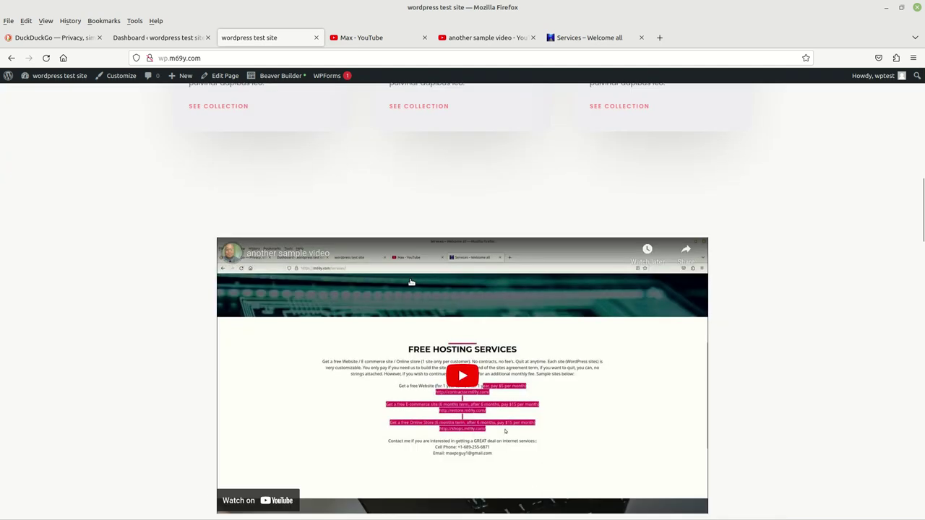
pyautogui.scroll(-4, 411, 282)
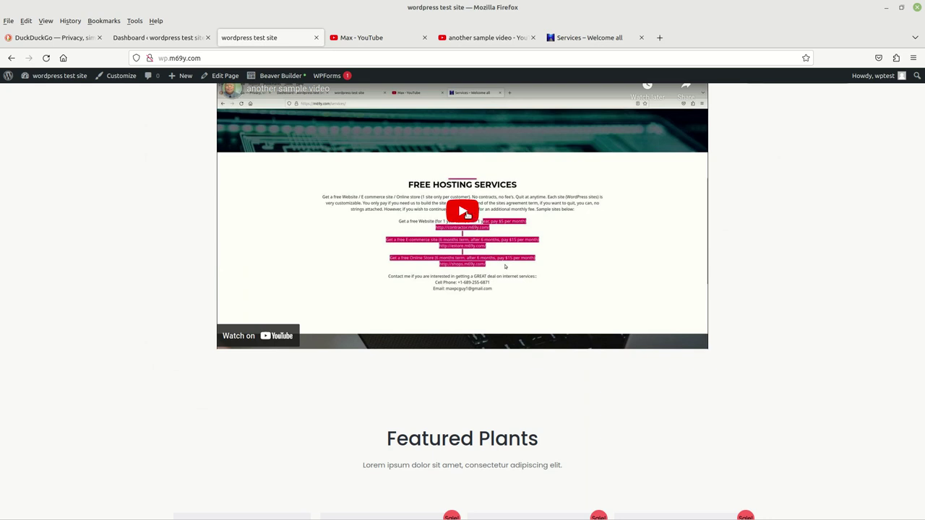
pyautogui.click(477, 231)
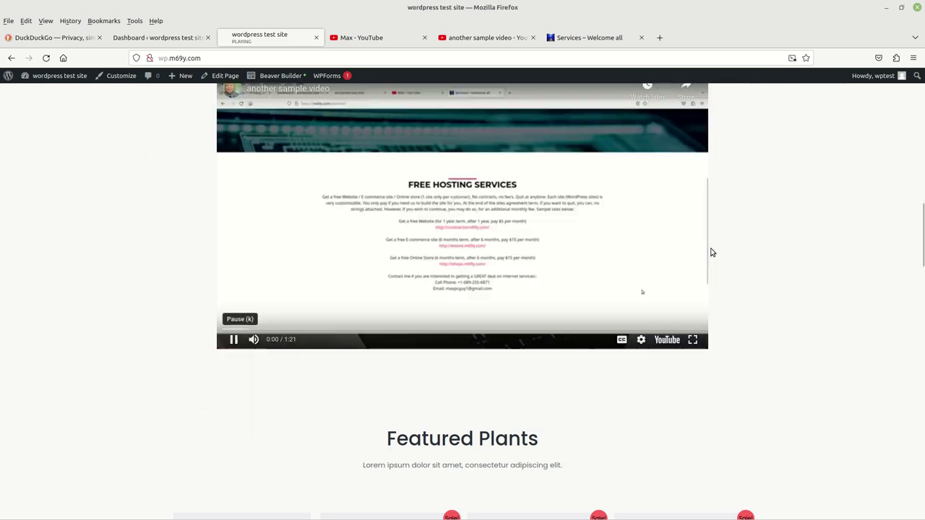
pyautogui.scroll(1, 751, 241)
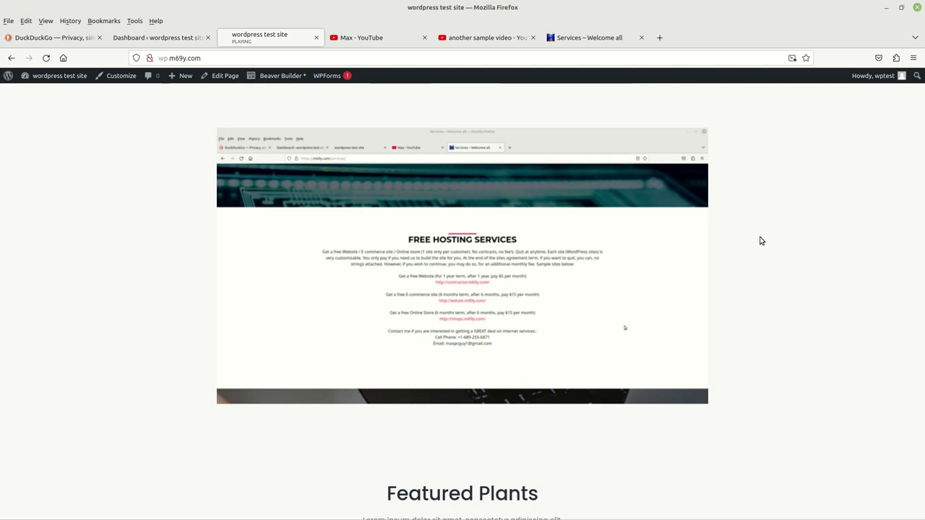
pyautogui.moveTo(700, 362)
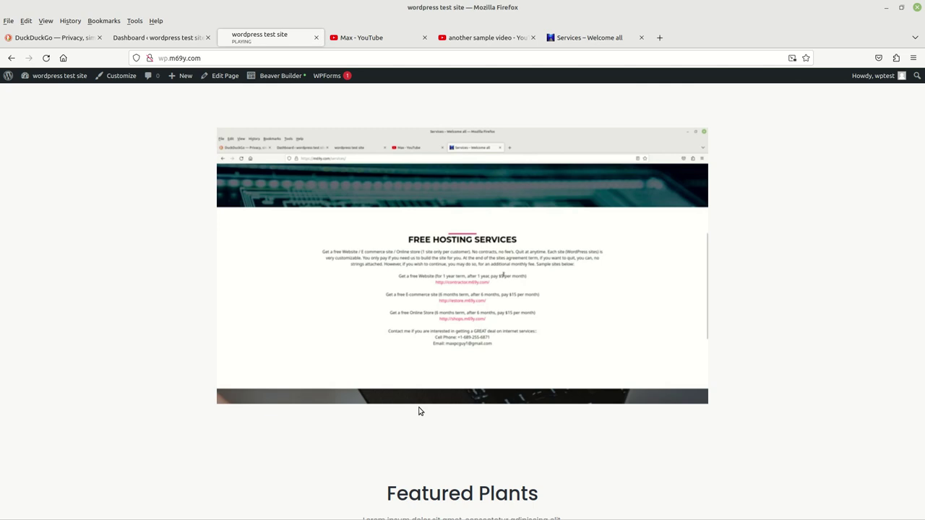
pyautogui.moveTo(423, 402)
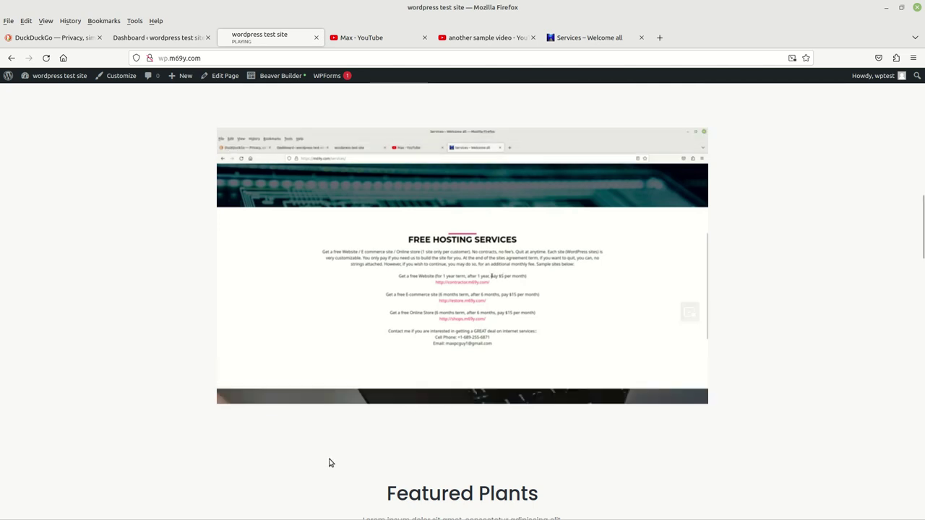